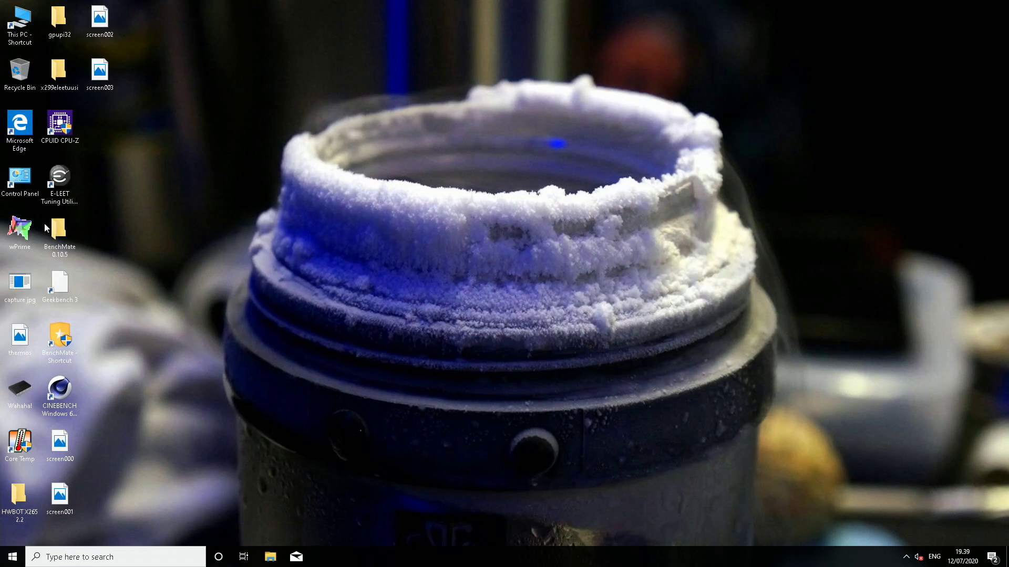
# Step: Run the Wahaha! shortcut on the desktop as administrator and launch Geekbench 3
pyautogui.rightClick(9, 392)
pyautogui.click(62, 229)
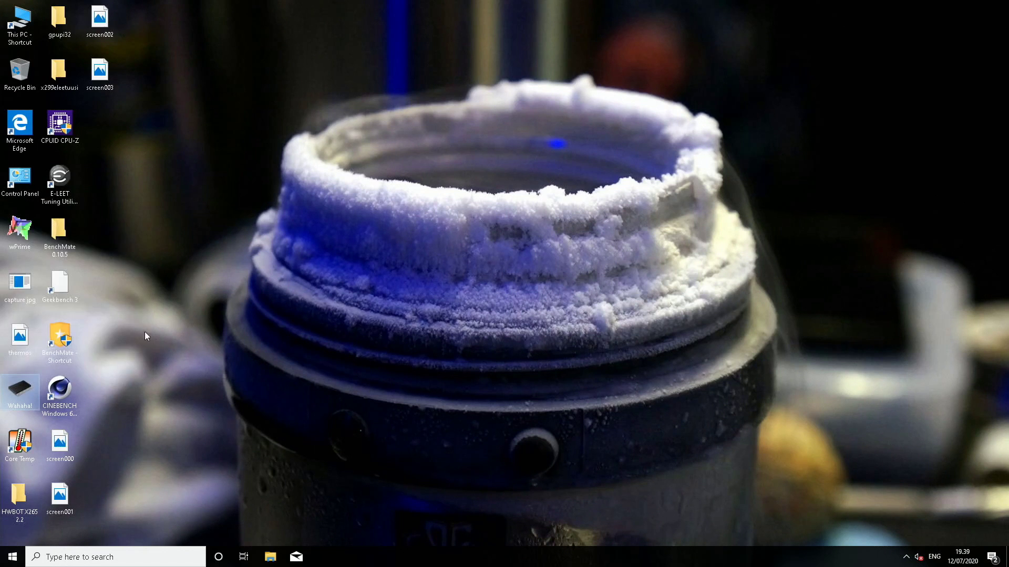
pyautogui.doubleClick(71, 302)
pyautogui.rightClick(15, 394)
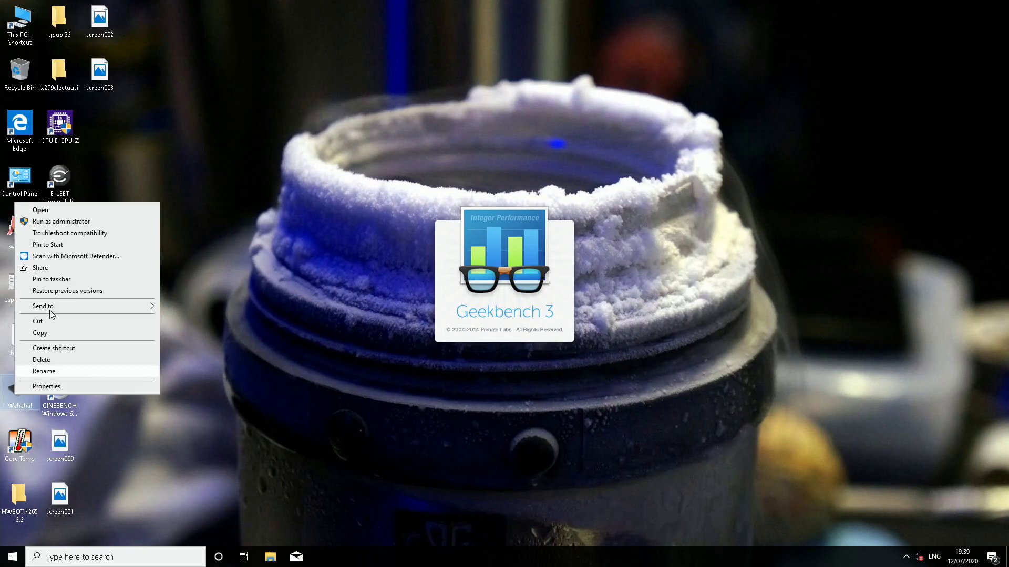
pyautogui.press('Escape')
# Step: Run Wahaha! as administrator once more and run the 64-bit Geekbench 3 benchmarks
pyautogui.rightClick(22, 385)
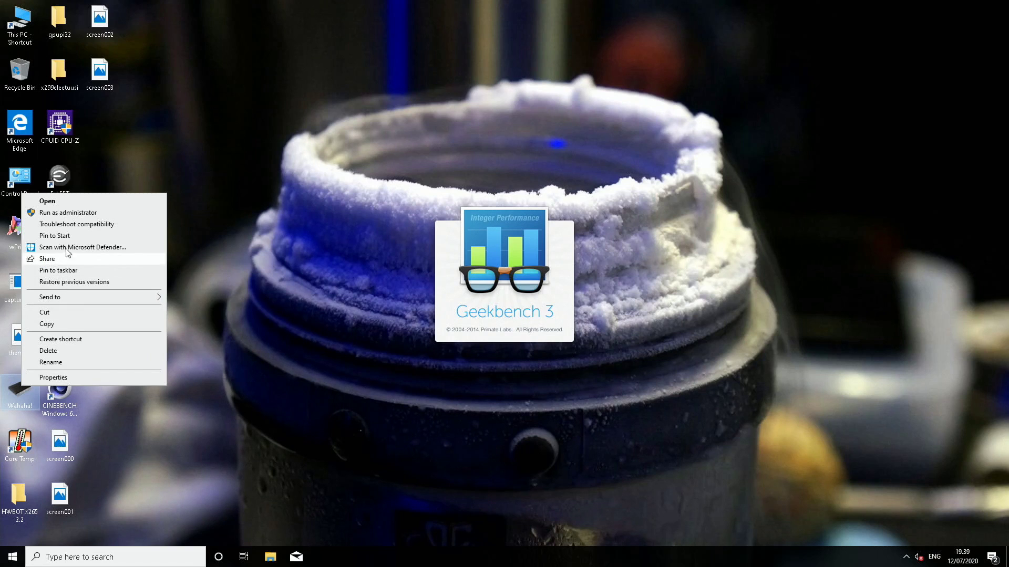
pyautogui.click(85, 218)
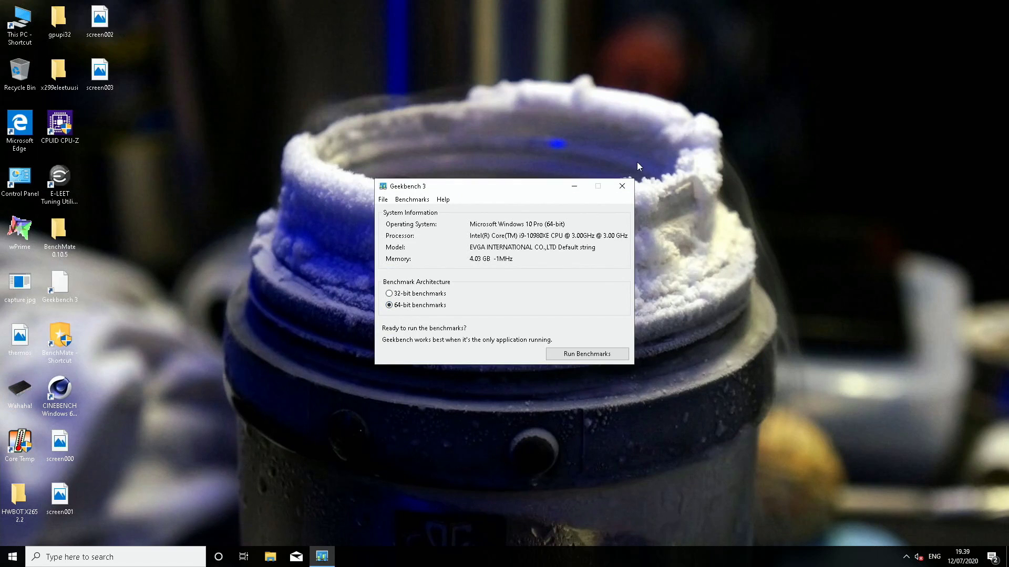
pyautogui.moveTo(553, 188); pyautogui.dragTo(862, 20)
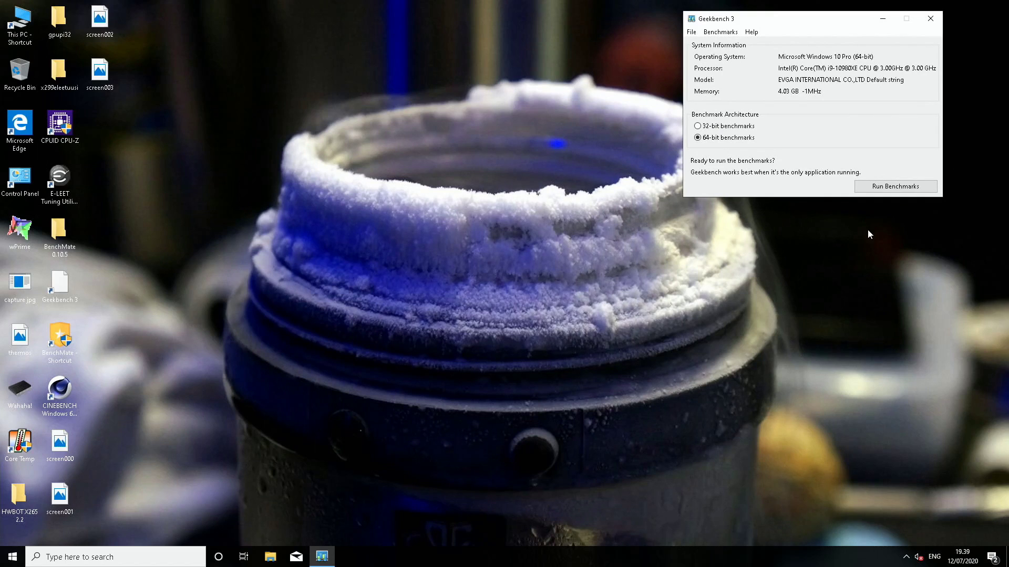
pyautogui.click(890, 187)
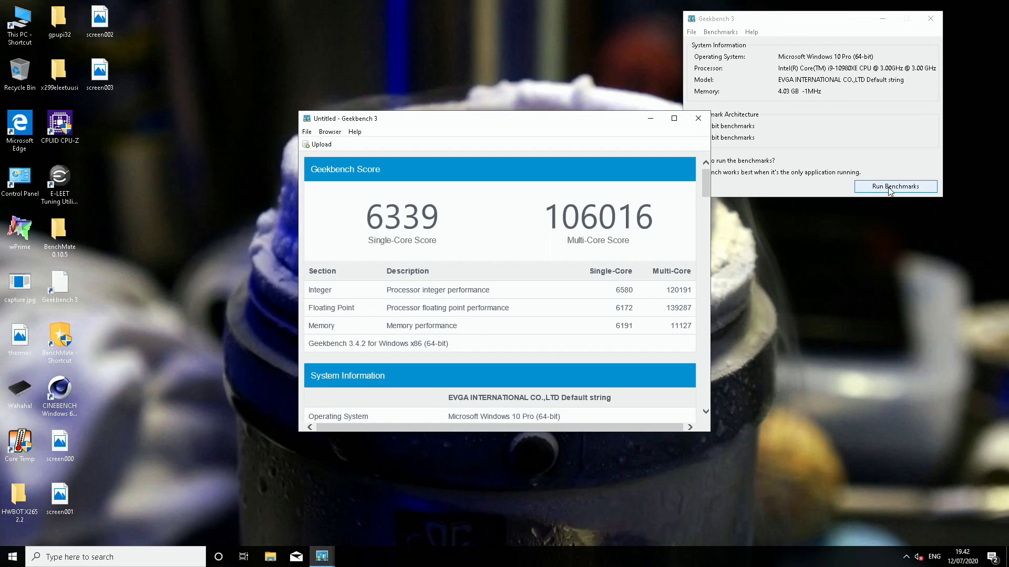
# Step: Save the Geekbench 3 result to the Desktop as 106016
pyautogui.moveTo(594, 129); pyautogui.dragTo(563, 30)
pyautogui.click(290, 33)
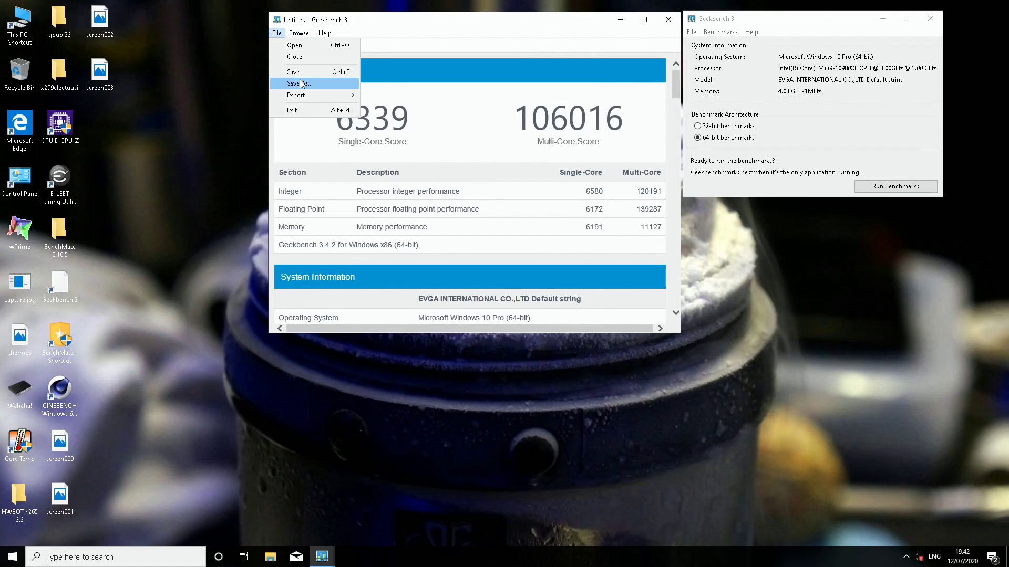
pyautogui.click(299, 82)
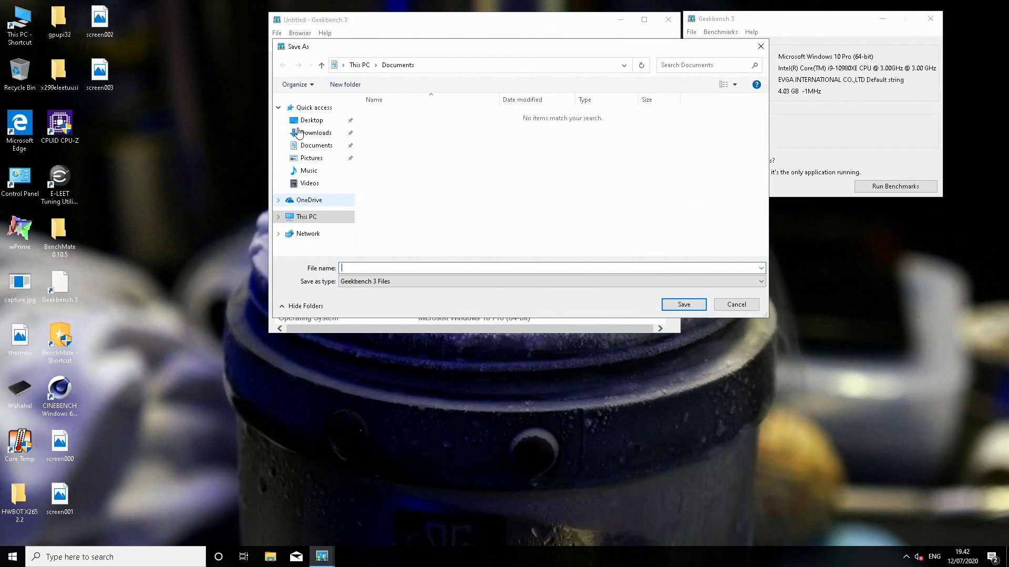
pyautogui.write('106016')
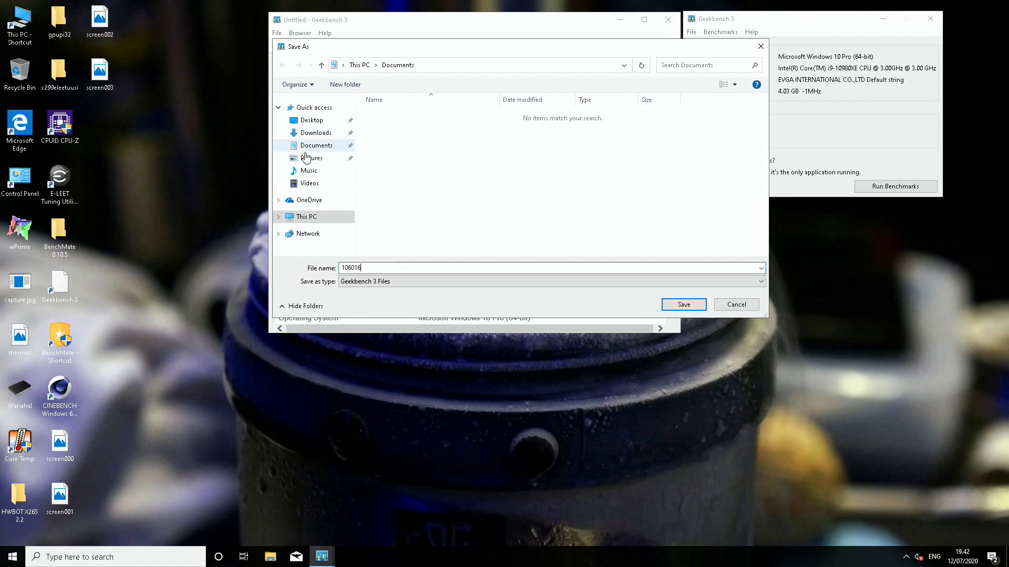
pyautogui.click(311, 120)
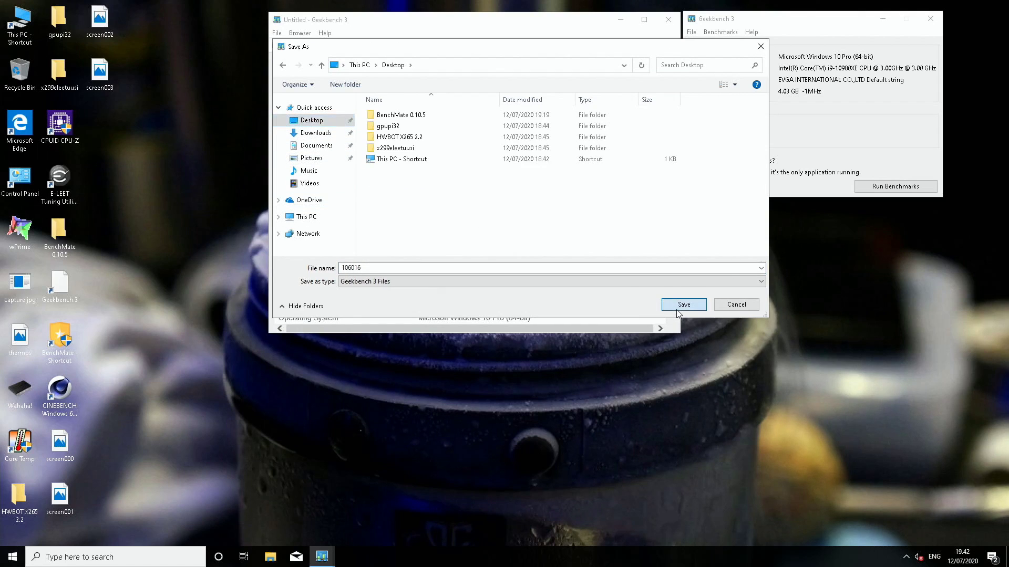
pyautogui.click(683, 304)
# Step: Save a second copy of the Geekbench result on the Desktop as 1060166
pyautogui.click(277, 33)
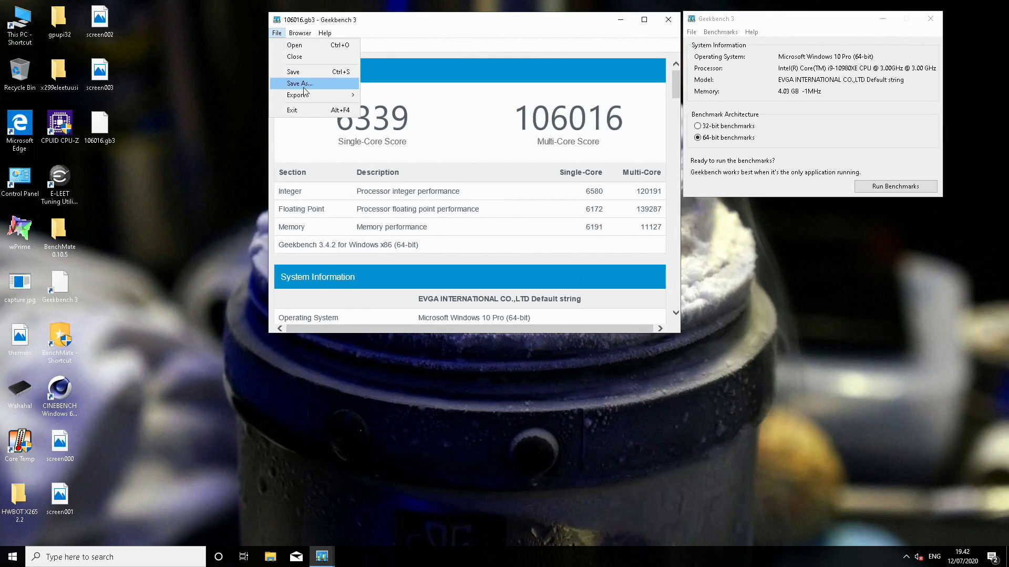
pyautogui.click(298, 82)
pyautogui.write('106012')
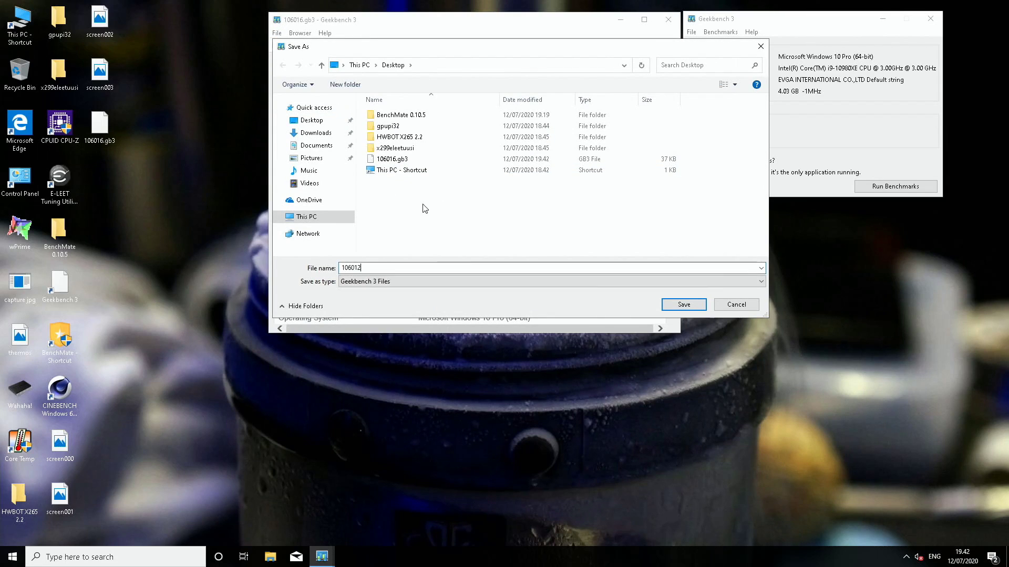
pyautogui.press('BackSpace')
pyautogui.write('66')
pyautogui.click(663, 303)
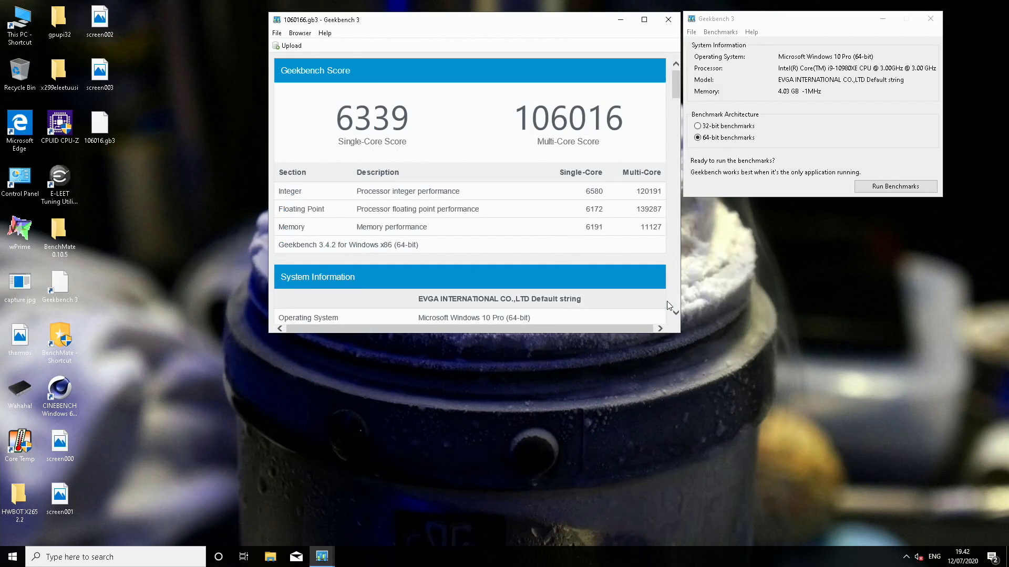
# Step: Arrange three CPU-Z windows showing memory, mainboard and CPU details around the Geekbench result and launch the desktop capture shortcut
pyautogui.doubleClick(54, 122)
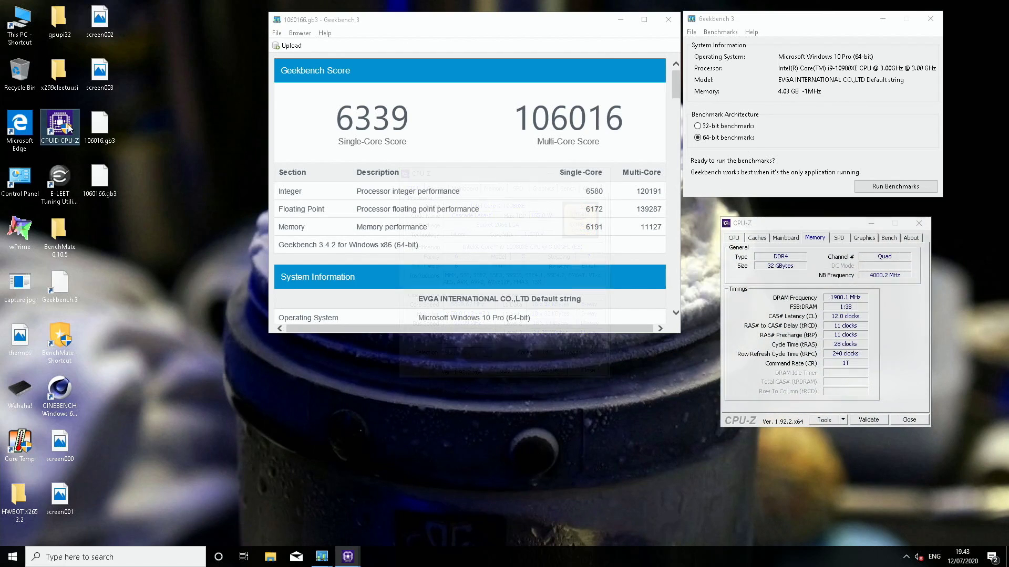
pyautogui.doubleClick(67, 127)
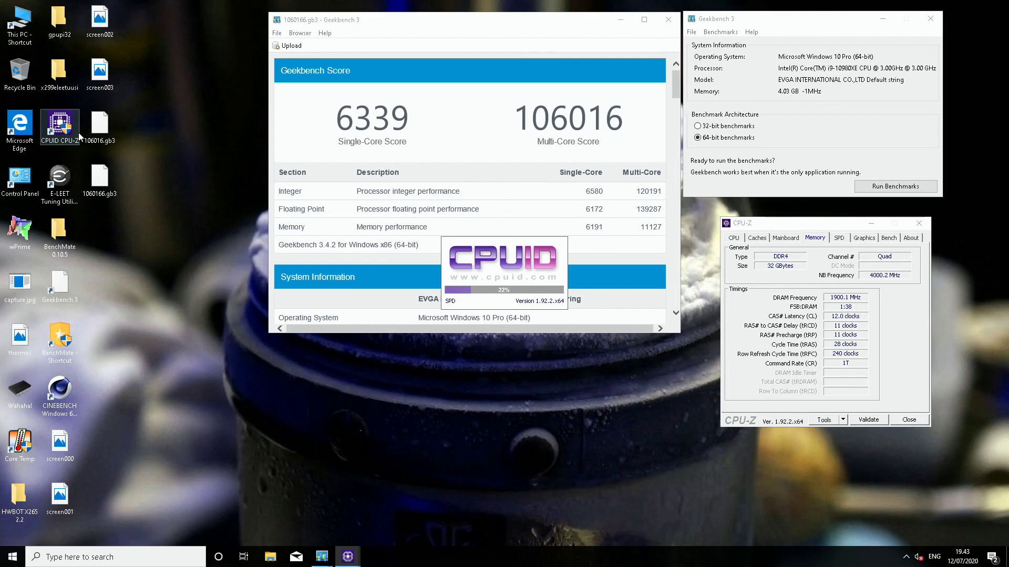
pyautogui.doubleClick(59, 131)
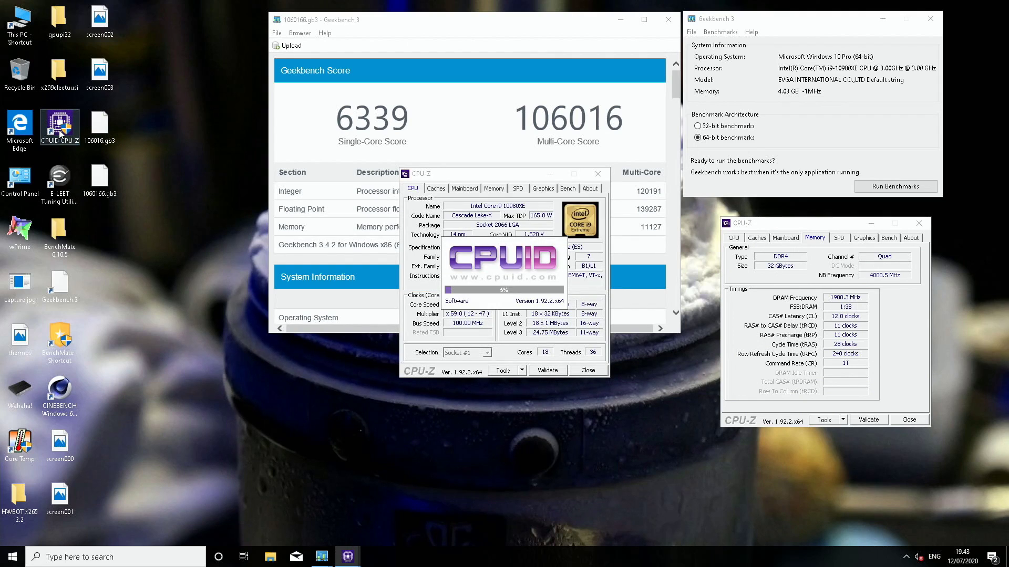
pyautogui.click(465, 188)
pyautogui.moveTo(565, 351); pyautogui.dragTo(586, 350)
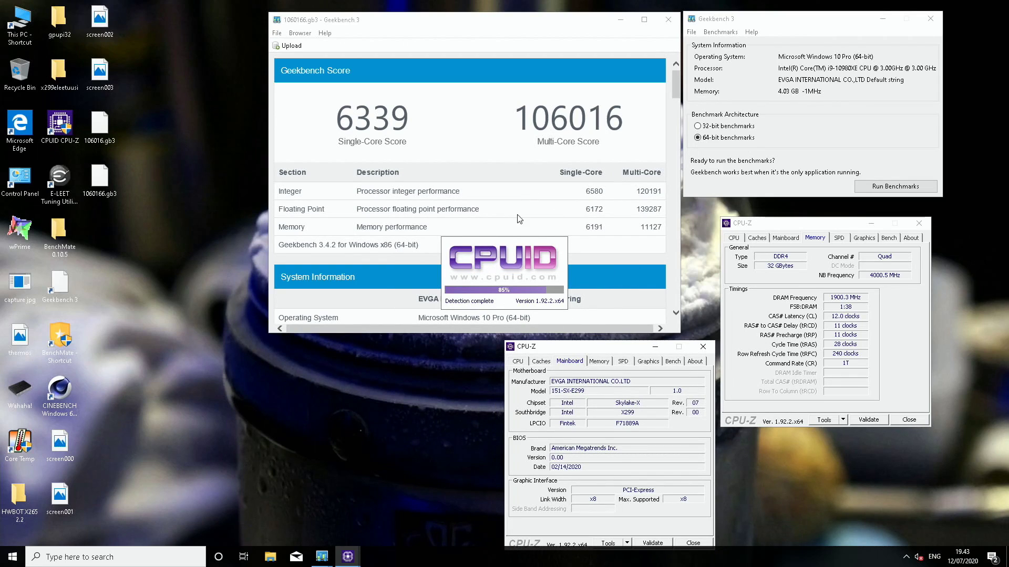
pyautogui.moveTo(504, 173); pyautogui.dragTo(394, 344)
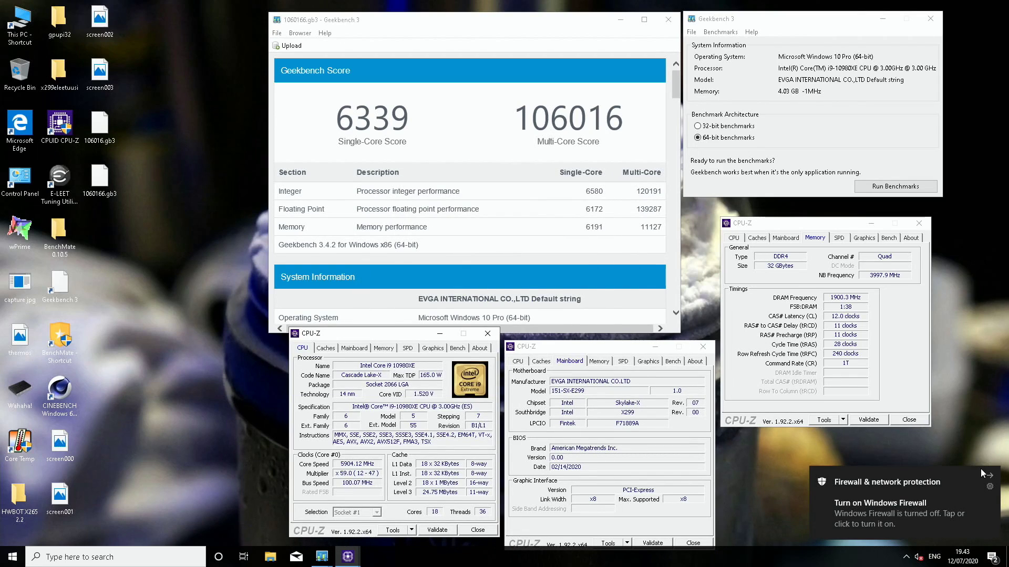
pyautogui.click(17, 290)
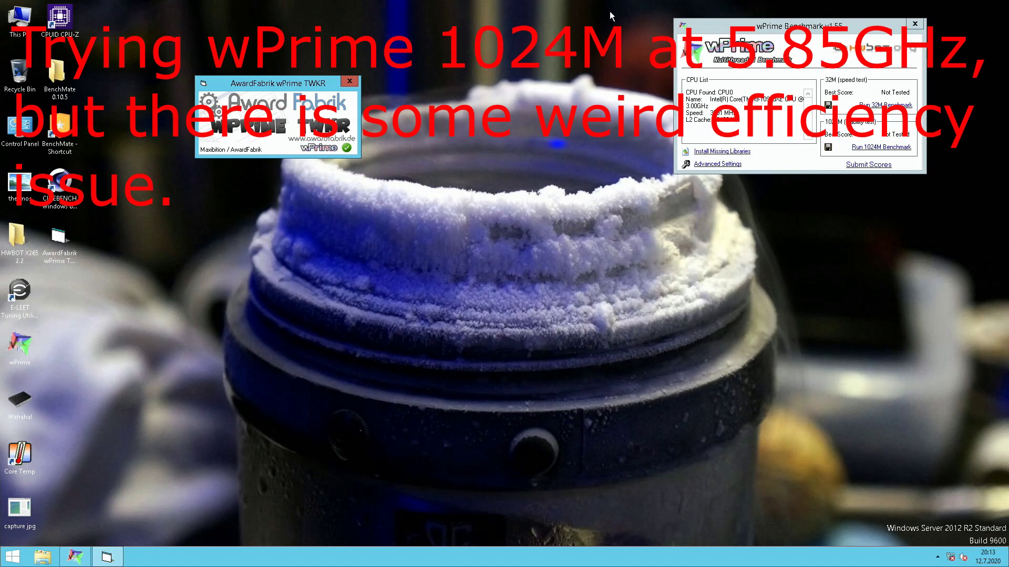
# Step: Run the wPrime 32M benchmark twice with AwardFabrik wPrime TWKR open
pyautogui.click(914, 108)
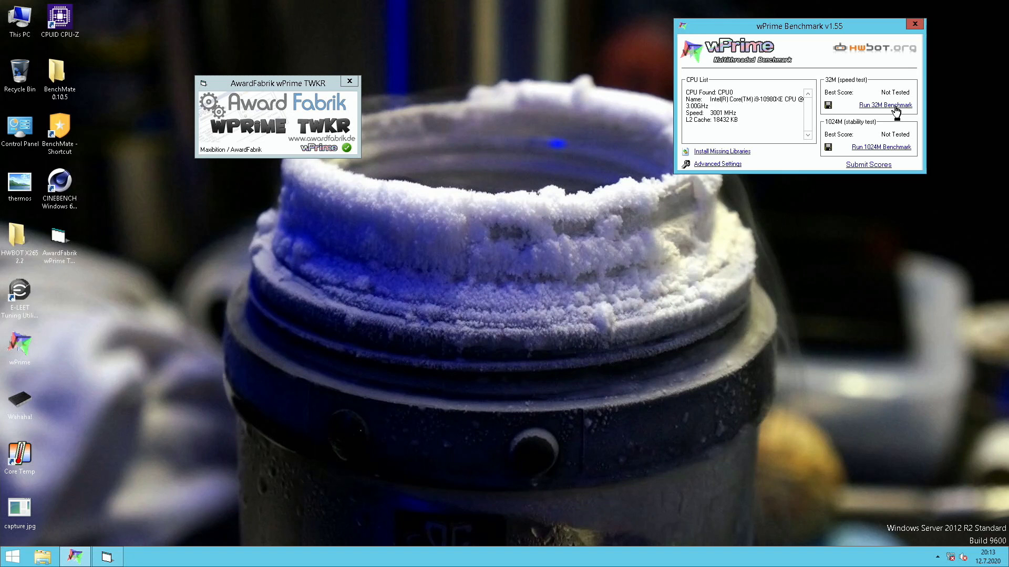
pyautogui.click(895, 106)
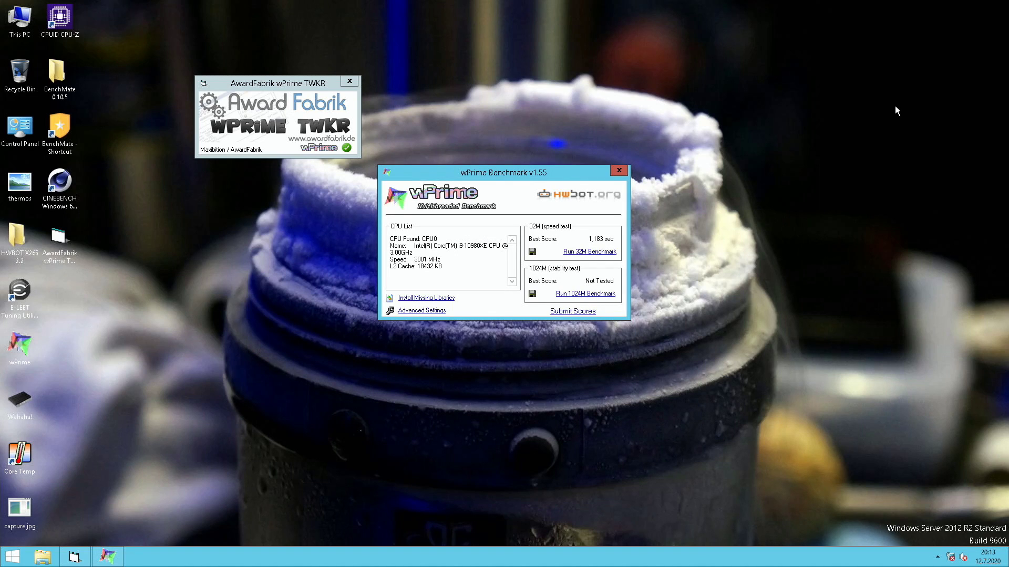
pyautogui.click(604, 252)
# Step: Close AwardFabrik wPrime TWKR, rerun the wPrime 32M benchmark and move the wPrime window up out of the centre
pyautogui.click(349, 83)
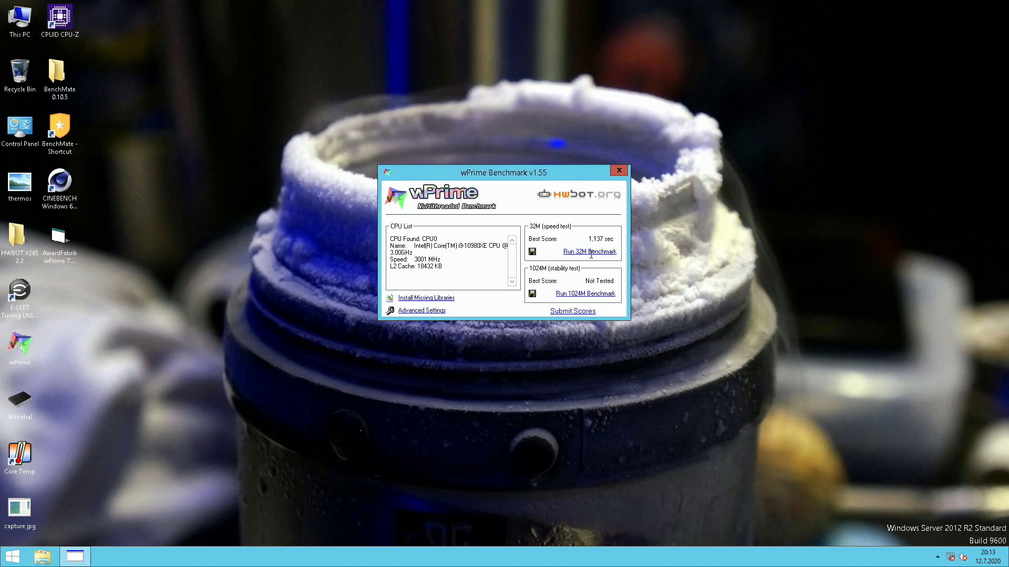
pyautogui.click(589, 252)
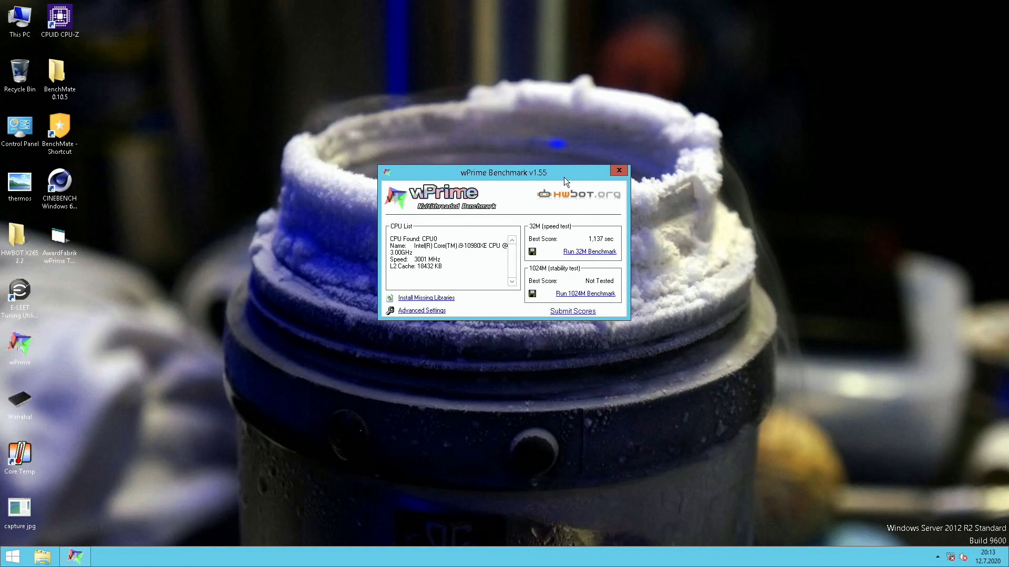
pyautogui.moveTo(738, 85); pyautogui.dragTo(743, 40)
# Step: Reopen AwardFabrik wPrime TWKR, placing it clear of the wPrime window, and run Wahaha! as administrator
pyautogui.doubleClick(50, 238)
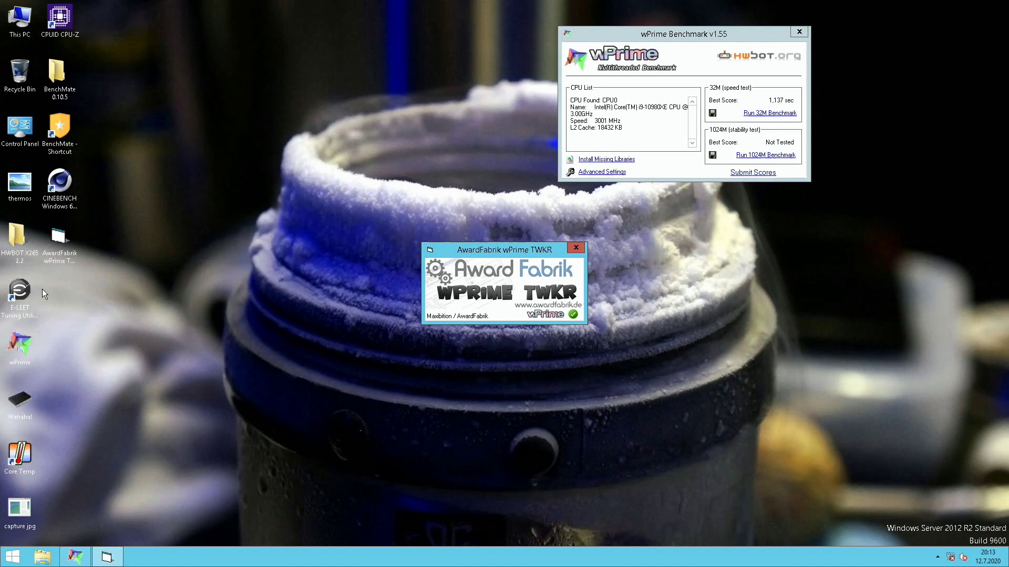
pyautogui.rightClick(22, 402)
pyautogui.click(79, 282)
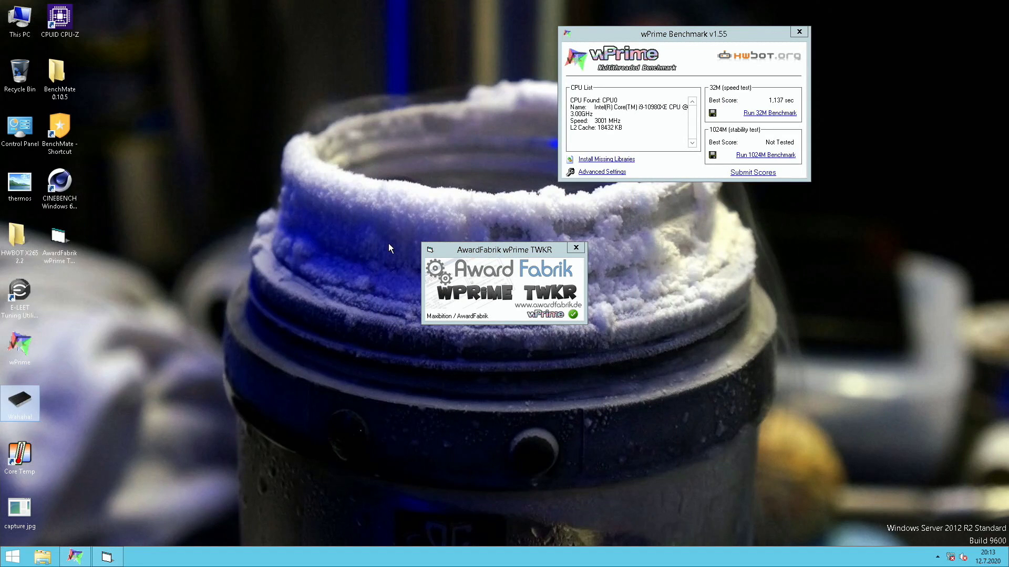
pyautogui.moveTo(468, 266); pyautogui.dragTo(252, 53)
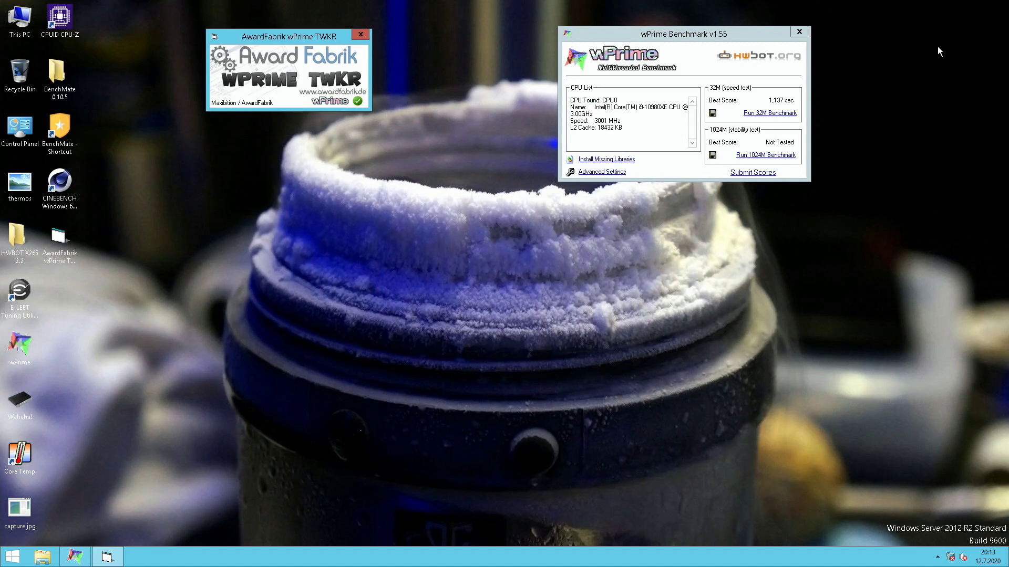
# Step: Run the wPrime 32M benchmark again and start the 1024M benchmark
pyautogui.click(784, 113)
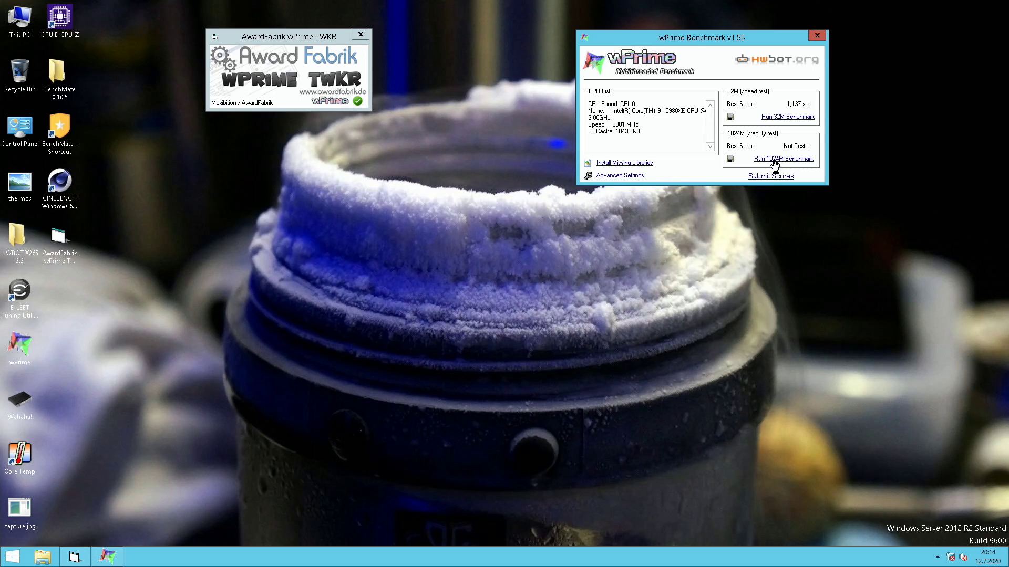
pyautogui.click(773, 160)
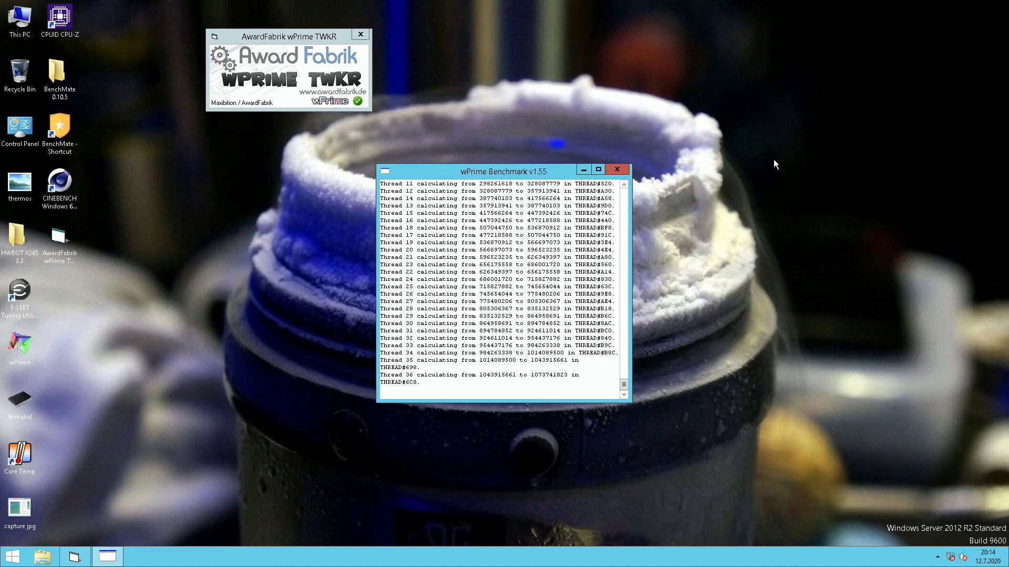